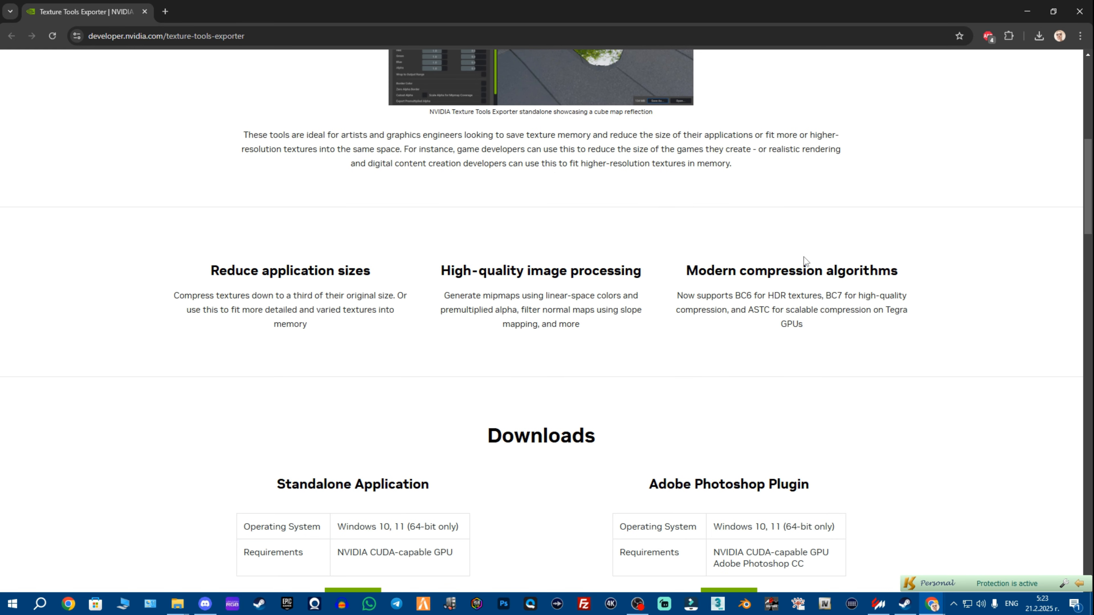
# - Request the Adobe Photoshop Plugin download of the Texture Tools Exporter and close the login page it leads to
pyautogui.scroll(2, 835, 280)
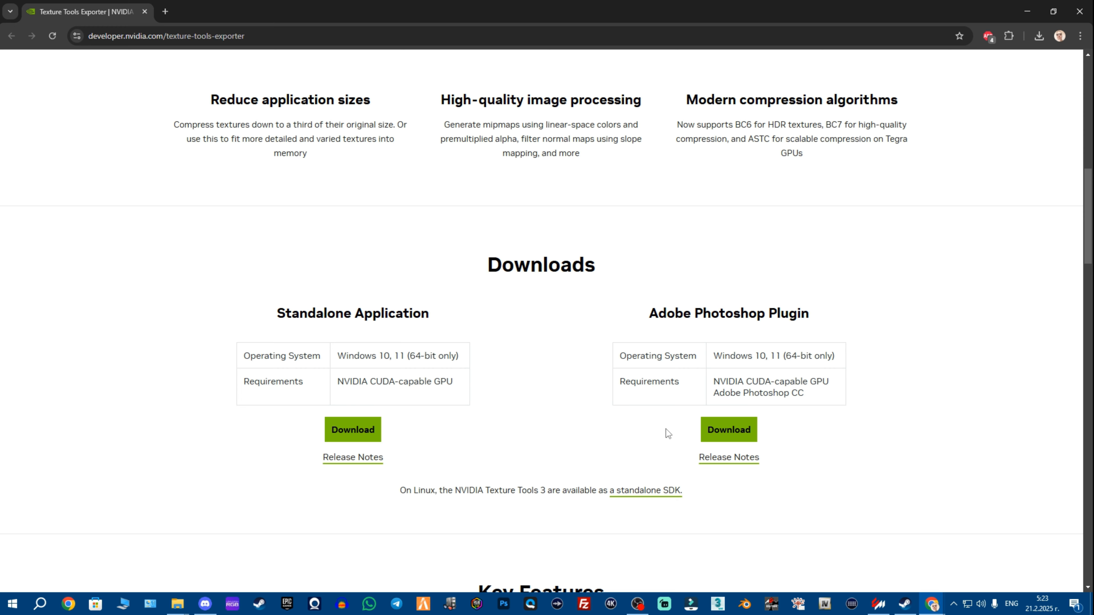
pyautogui.click(754, 437)
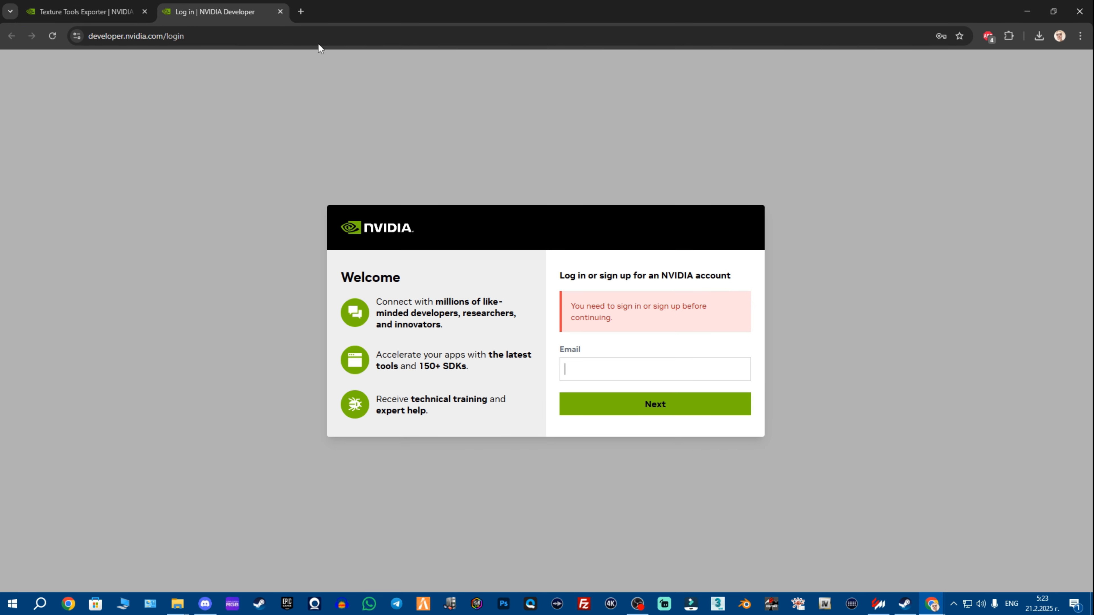
pyautogui.click(280, 12)
pyautogui.hotkey('alt', 'Tab')
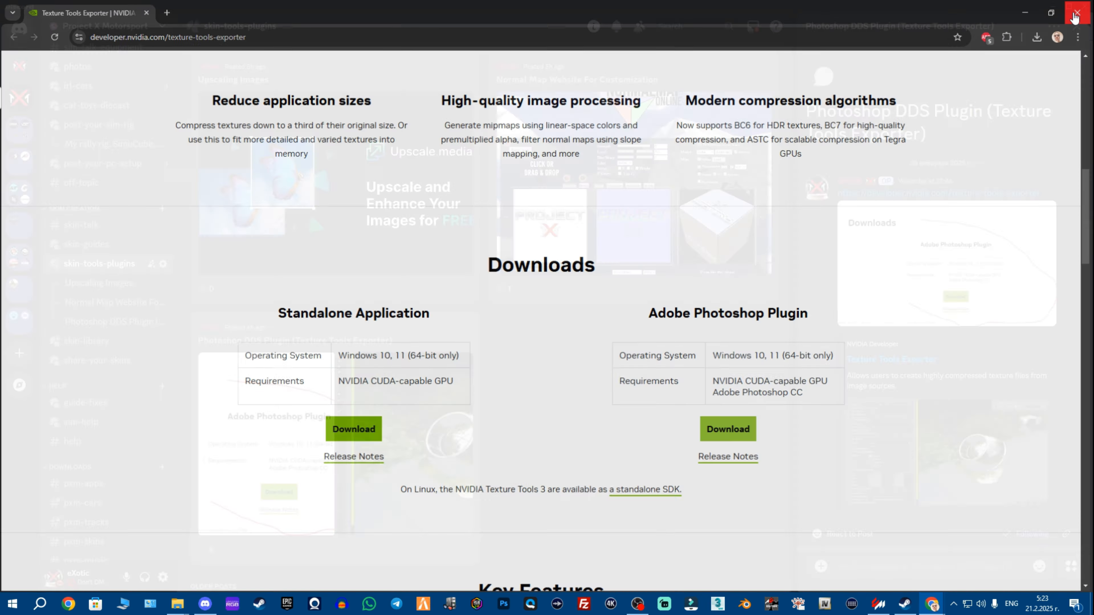
# - Read the DDS plugins.zip installation instructions in the Photoshop DDS Plugin thread on Discord, then put Discord away
pyautogui.scroll(-8, 983, 353)
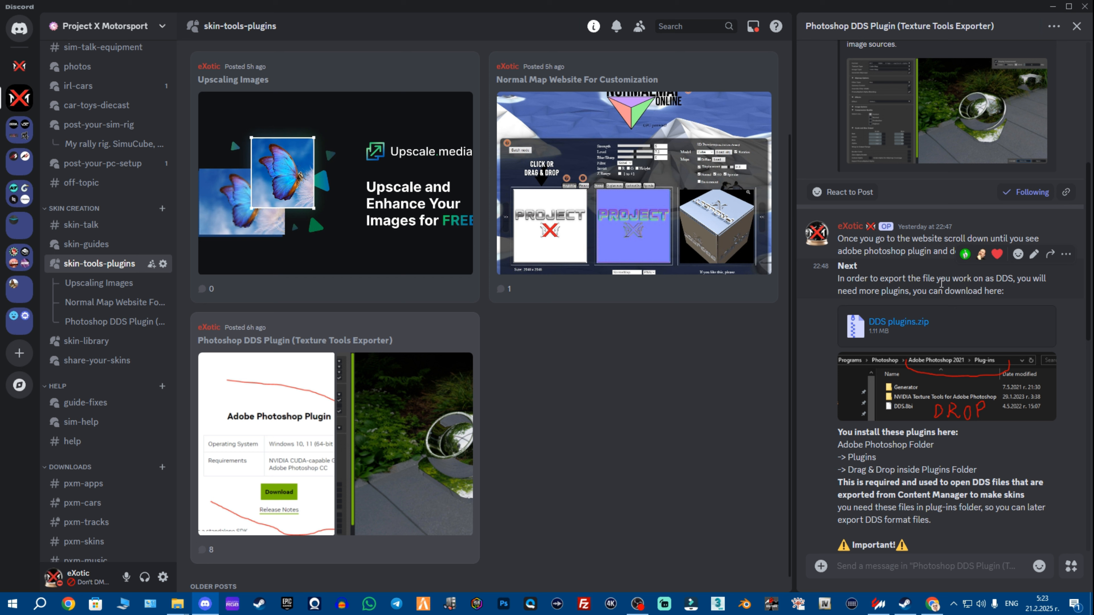
pyautogui.scroll(-1, 935, 273)
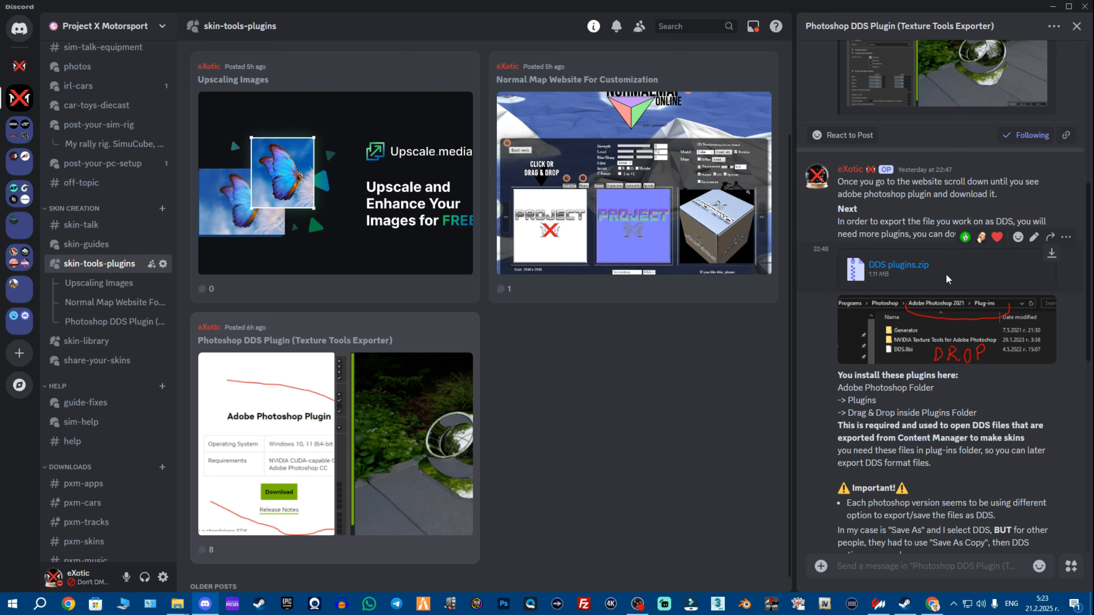
pyautogui.click(1052, 6)
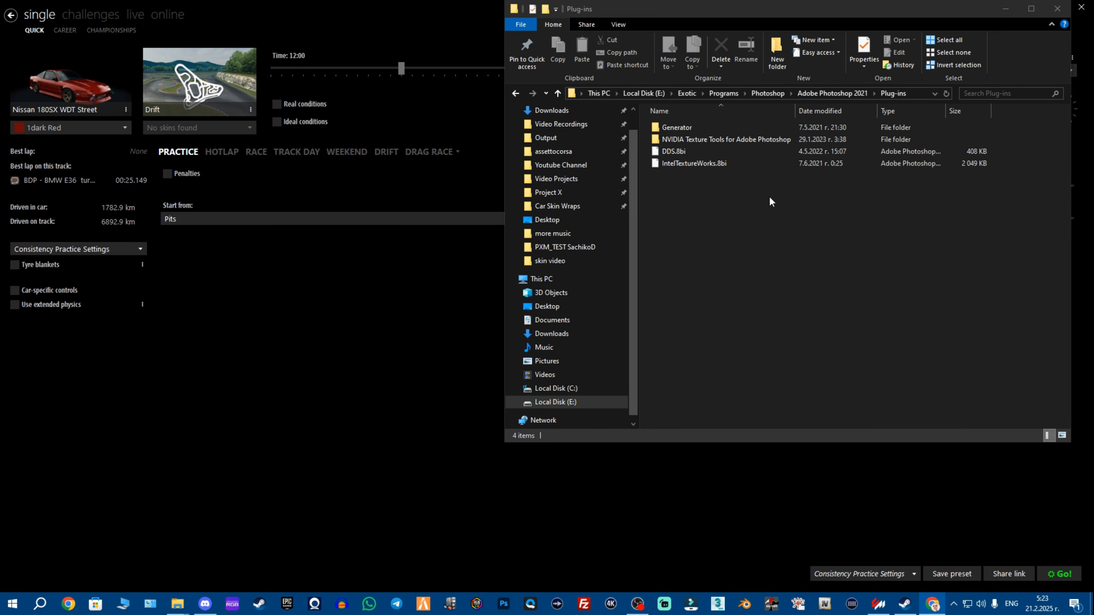
# - Clear the desktop around the Photoshop Plug-ins folder window and open the DDS plugins (2).zip archive
pyautogui.moveTo(824, 13); pyautogui.dragTo(428, 63)
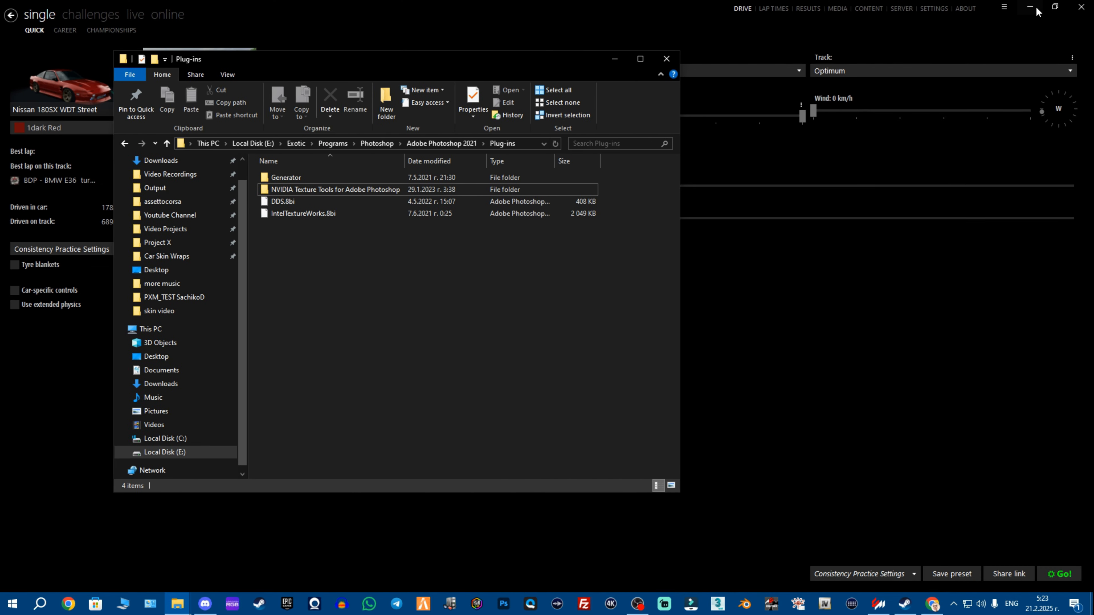
pyautogui.click(1034, 8)
pyautogui.click(757, 159)
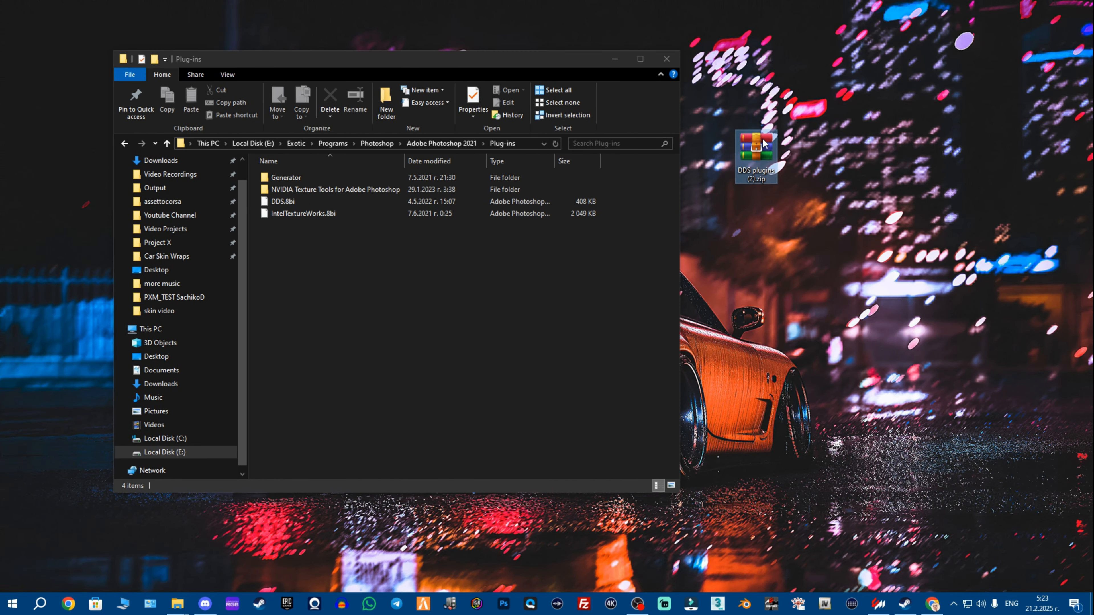
pyautogui.doubleClick(757, 155)
pyautogui.click(769, 119)
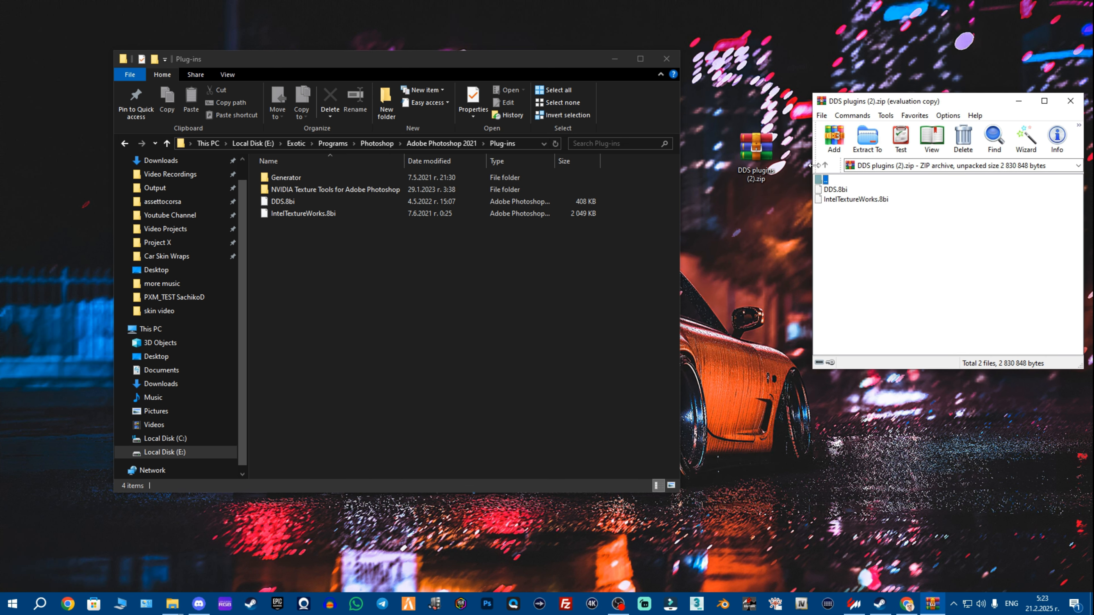
# - Try to copy DDS.8bi and IntelTextureWorks.8bi from the archive into the Adobe Photoshop 2021 Plug-ins folder, then close the archive
pyautogui.moveTo(847, 208)
pyautogui.mouseDown()
pyautogui.moveTo(846, 187)
pyautogui.moveTo(819, 186)
pyautogui.moveTo(843, 200)
pyautogui.mouseUp()
pyautogui.moveTo(584, 271); pyautogui.dragTo(569, 272)
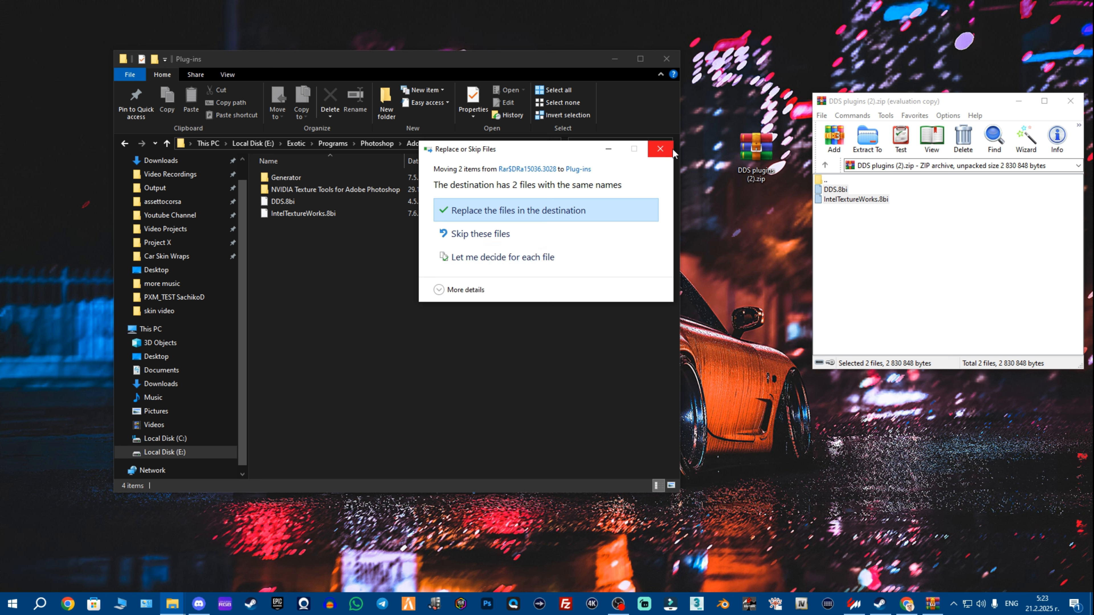
pyautogui.click(659, 149)
pyautogui.click(961, 250)
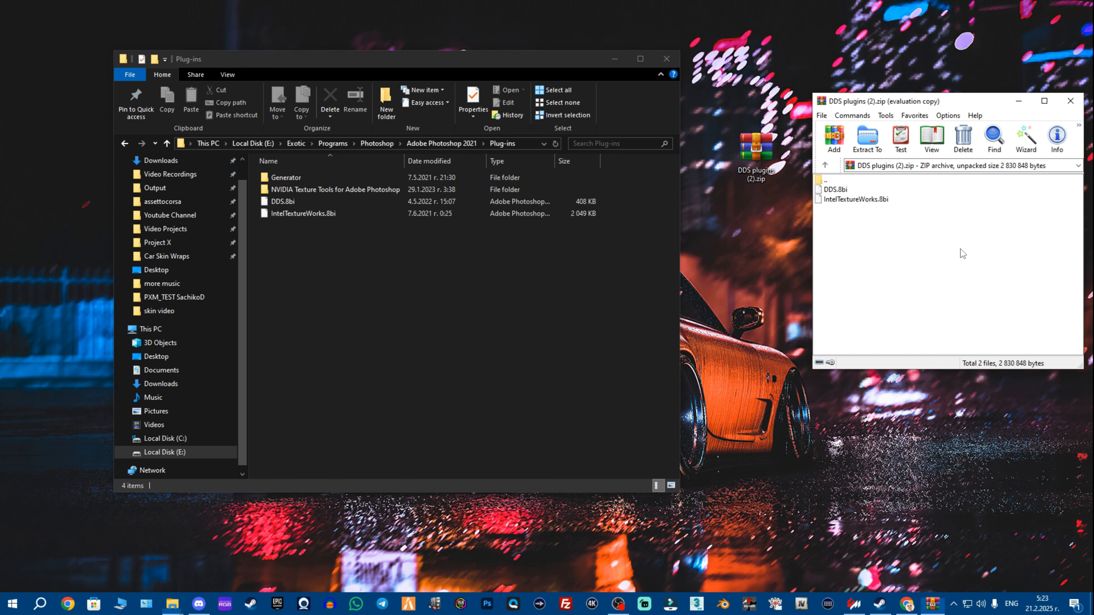
pyautogui.click(1070, 103)
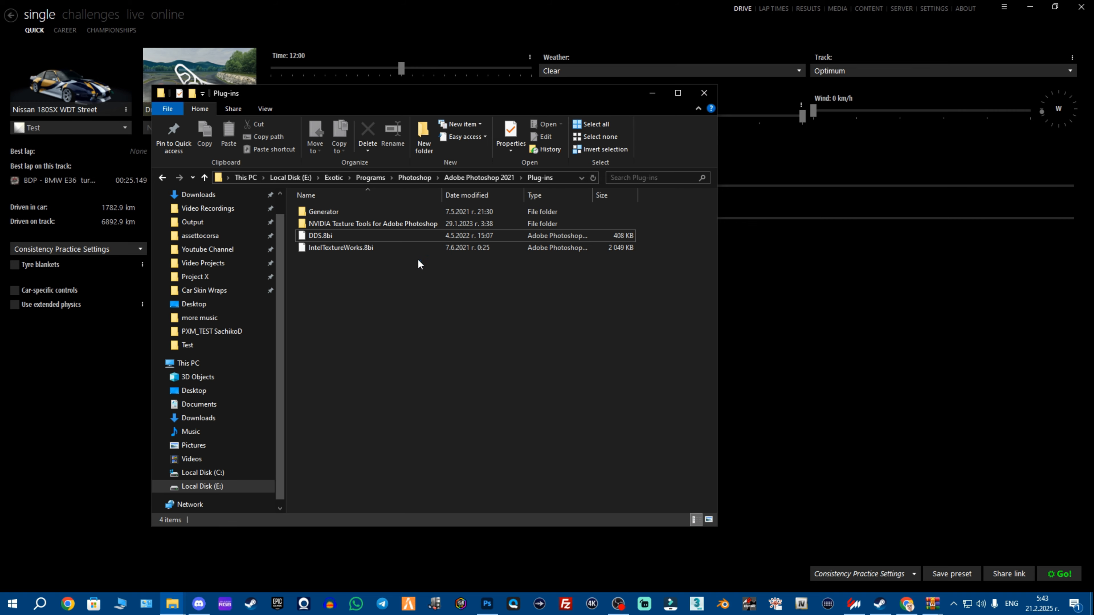
# - Switch to Photoshop, start saving skin.dds under a chosen file type and list the available formats
pyautogui.moveTo(419, 266); pyautogui.dragTo(376, 228)
pyautogui.click(526, 375)
pyautogui.click(487, 603)
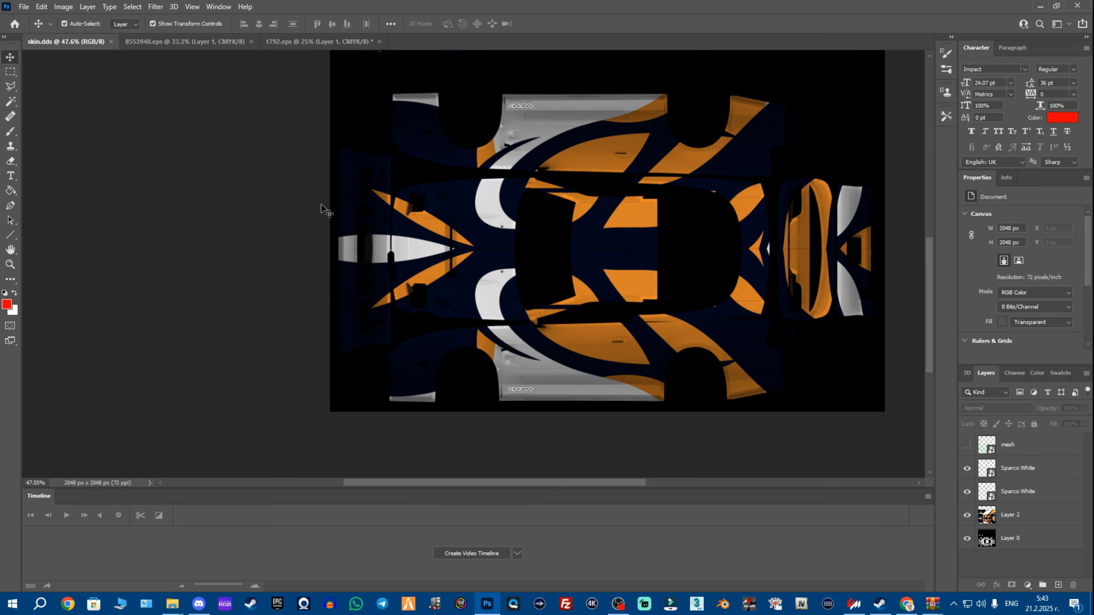
pyautogui.click(23, 6)
pyautogui.click(43, 144)
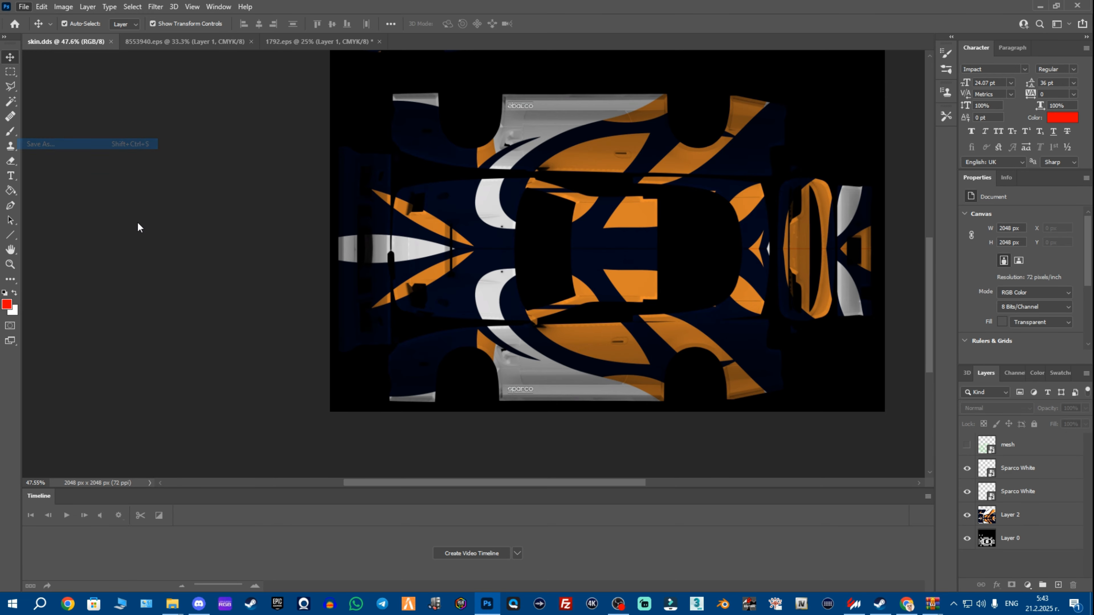
pyautogui.click(181, 466)
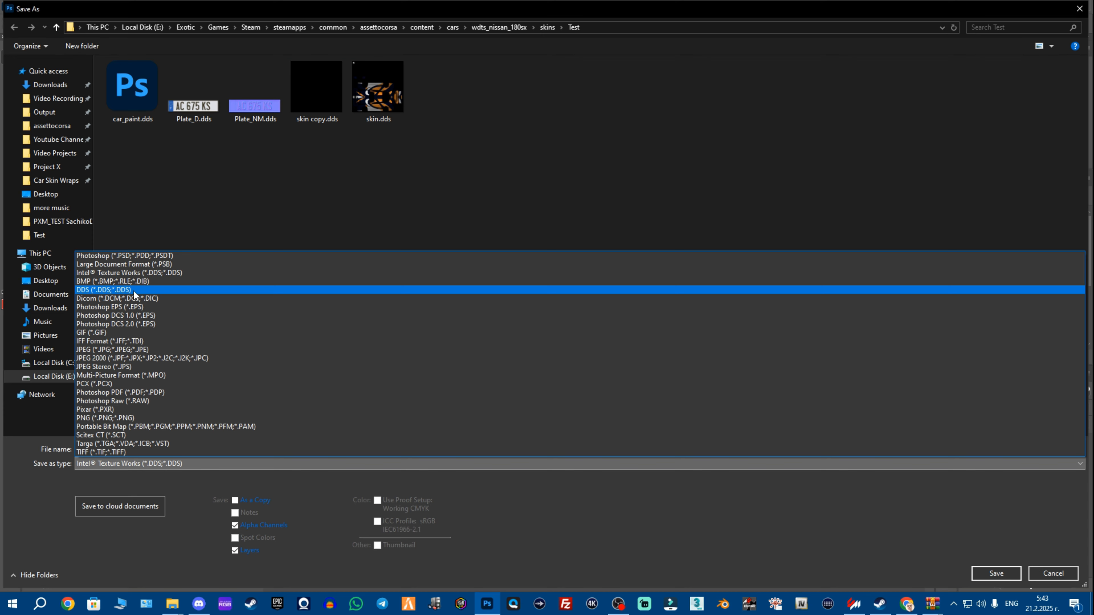
# - Switch to Content Manager and open the Nissan 180SX WDT Street with the Test skin in the custom showroom
pyautogui.click(854, 603)
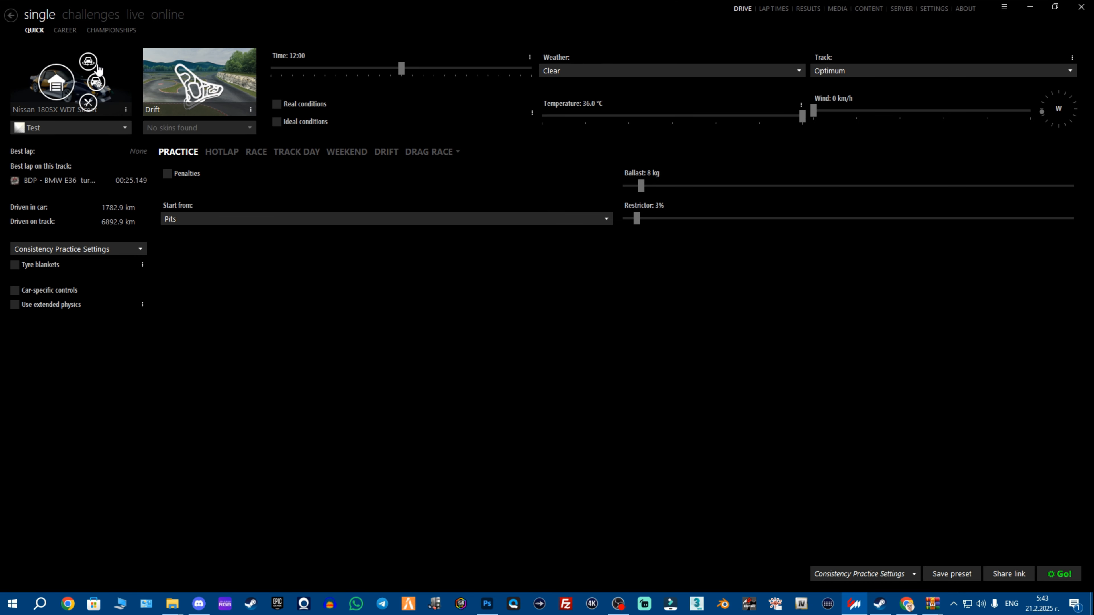
pyautogui.click(96, 65)
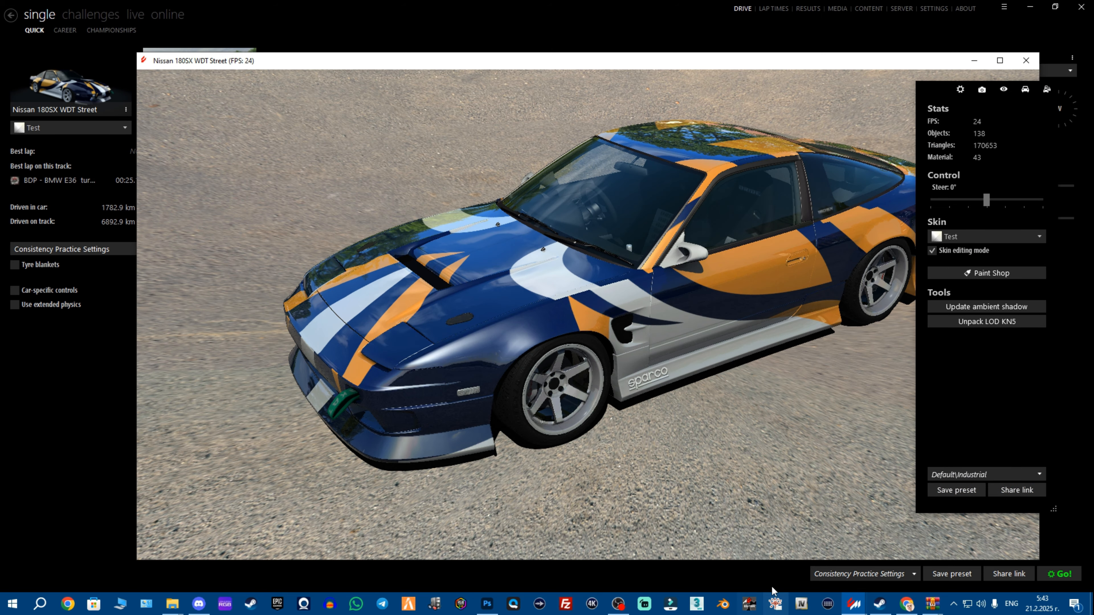
# - Return to Photoshop's save dialog and set the file type of skin.dds to Intel Texture Works (*.DDS)
pyautogui.click(487, 604)
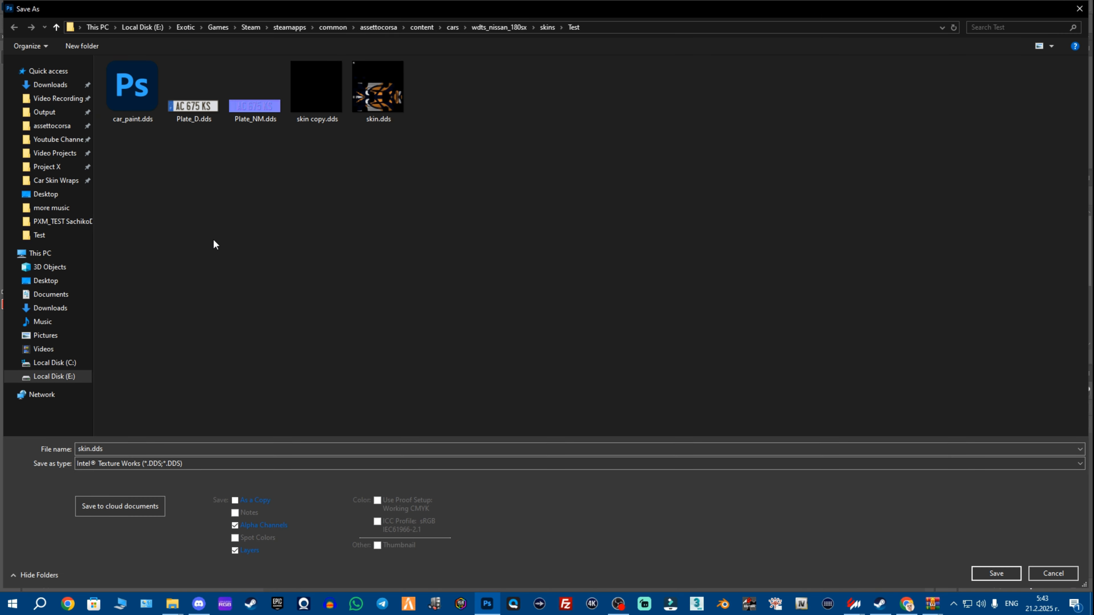
pyautogui.click(163, 467)
pyautogui.click(136, 275)
# - Inspect the Test livery in the showroom from the car's front and sides, including the Sparco logo on the side skirt
pyautogui.moveTo(854, 604)
pyautogui.click(969, 560)
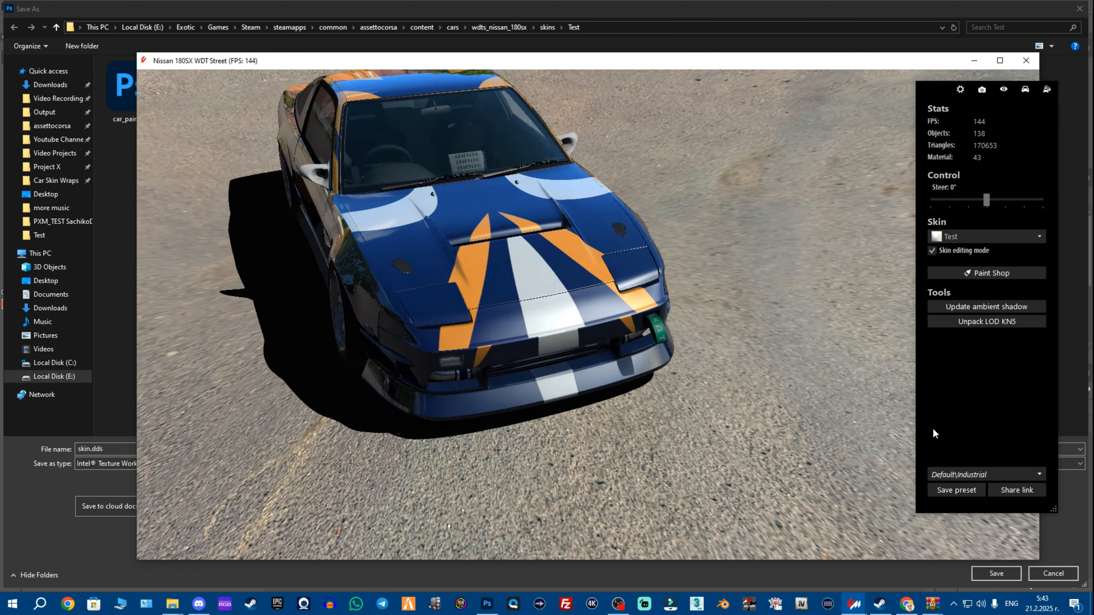
pyautogui.moveTo(934, 433); pyautogui.dragTo(799, 439)
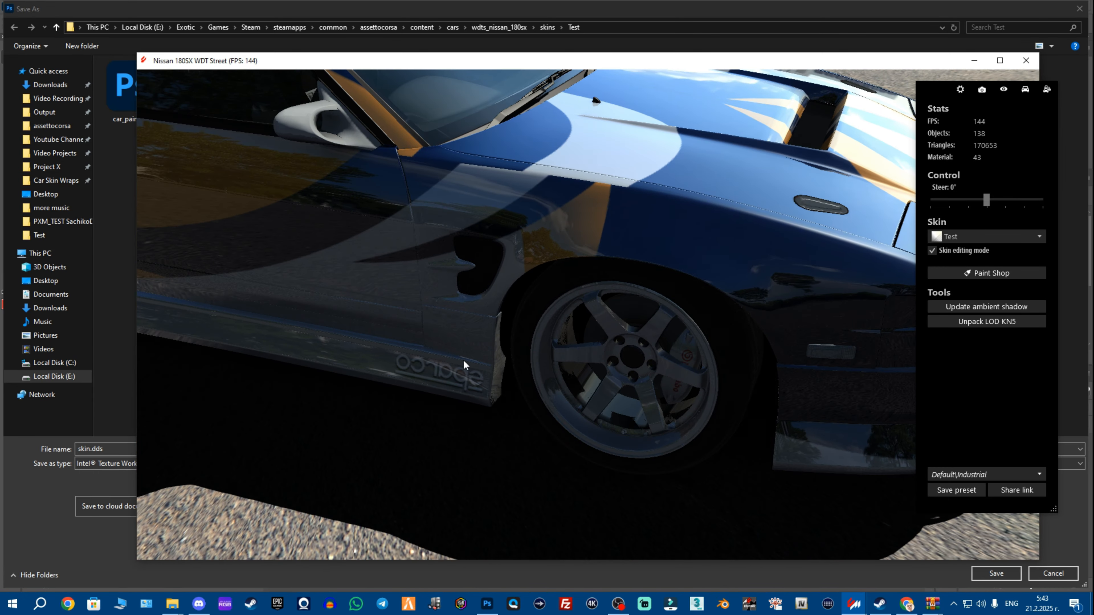
pyautogui.scroll(-5, 440, 373)
pyautogui.moveTo(440, 373); pyautogui.dragTo(715, 393)
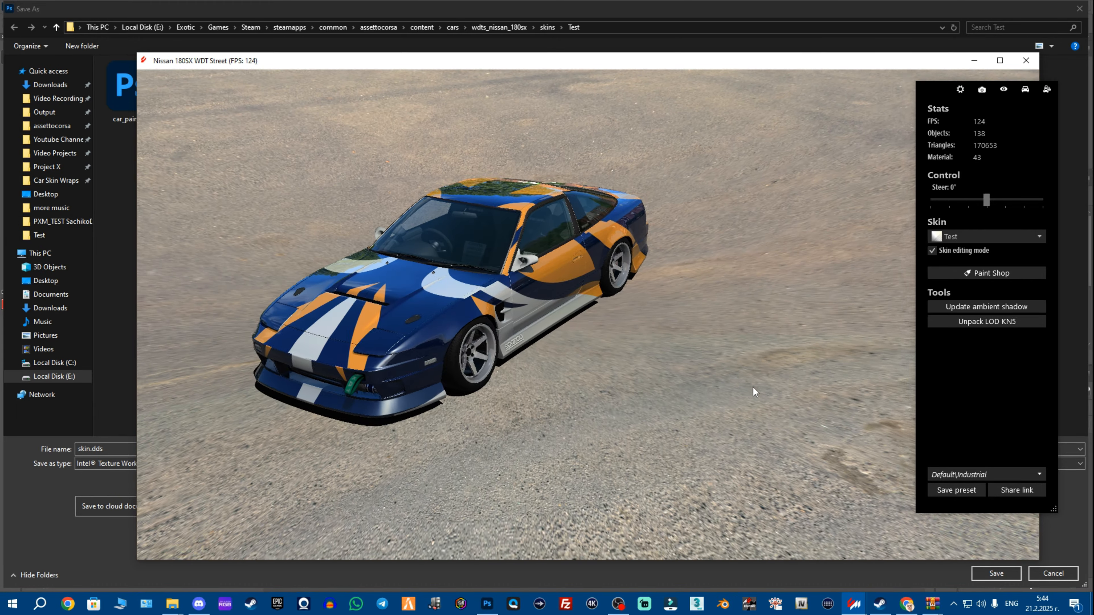
pyautogui.scroll(3, 711, 392)
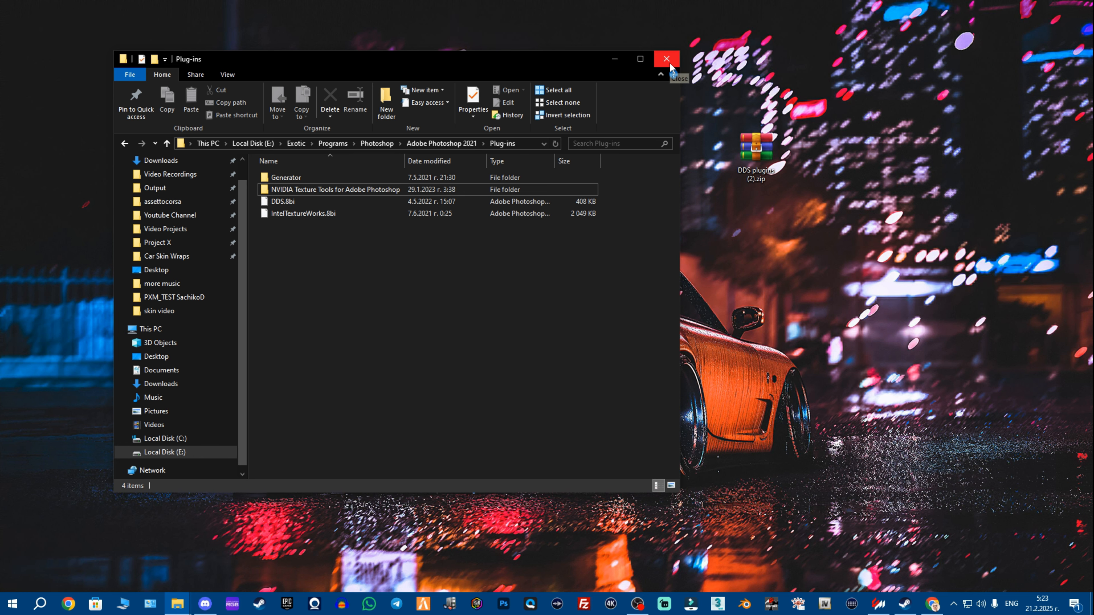
# - Close the Plug-ins folder, open the 1dark Red Nissan 180SX in Content Manager's custom showroom and enter the Paint Shop
pyautogui.click(668, 60)
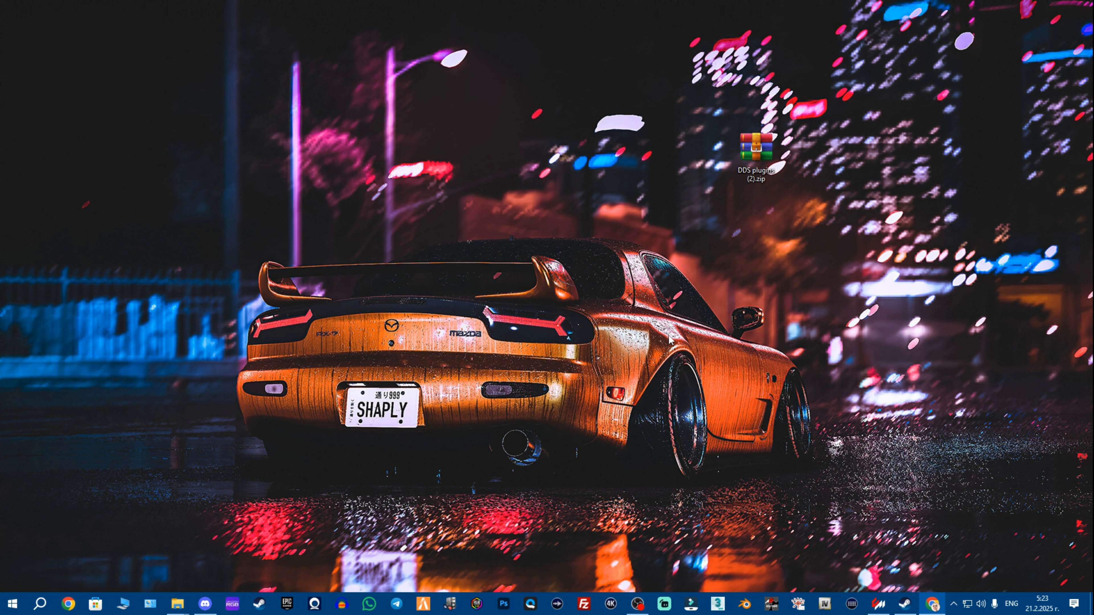
pyautogui.click(886, 596)
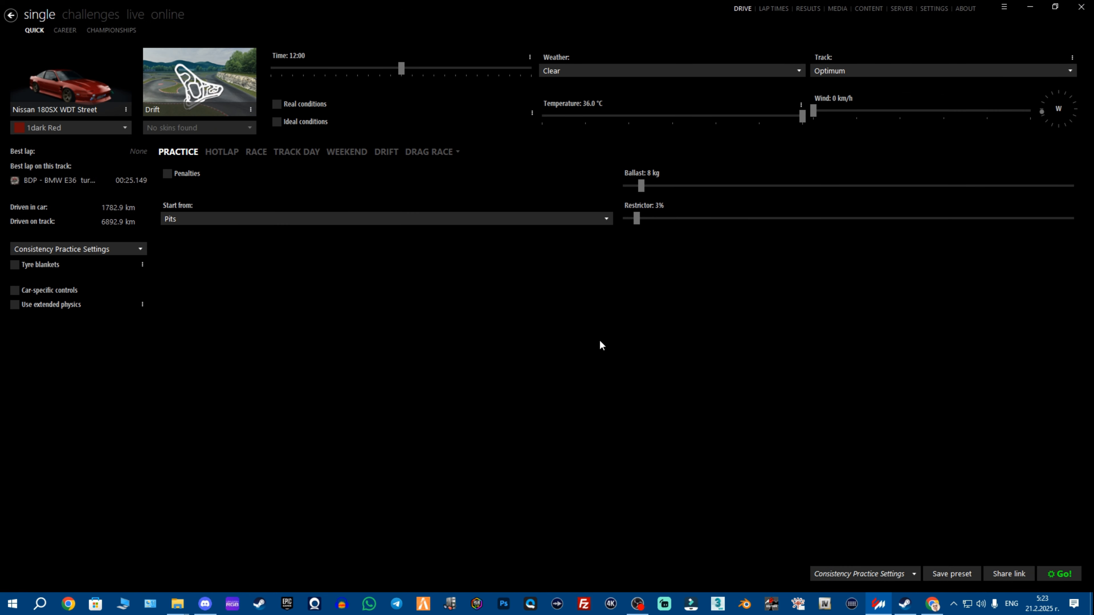
pyautogui.moveTo(185, 605)
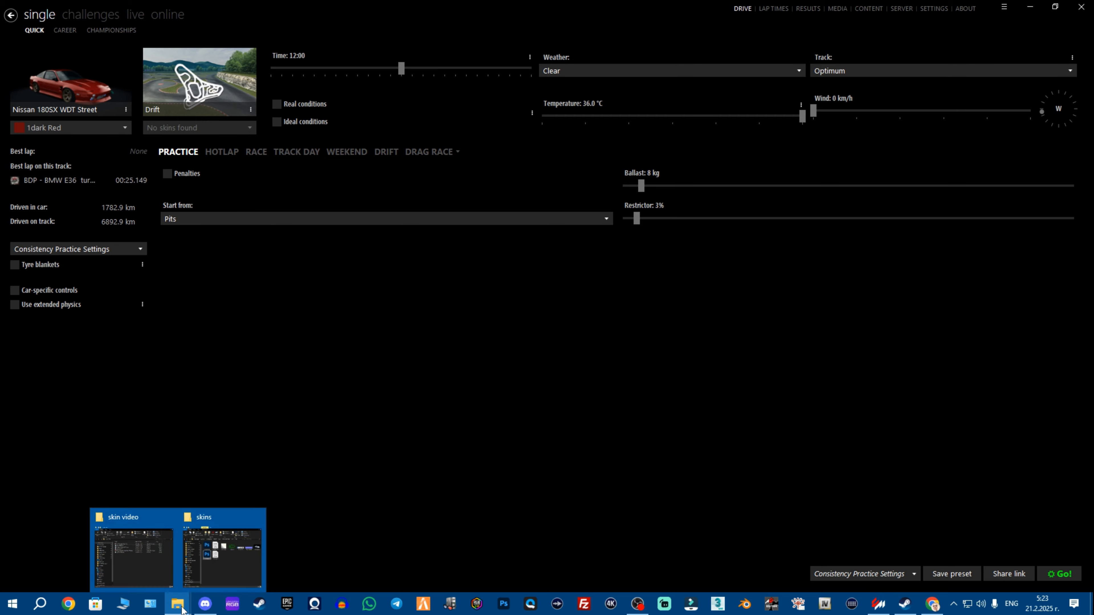
pyautogui.moveTo(215, 566)
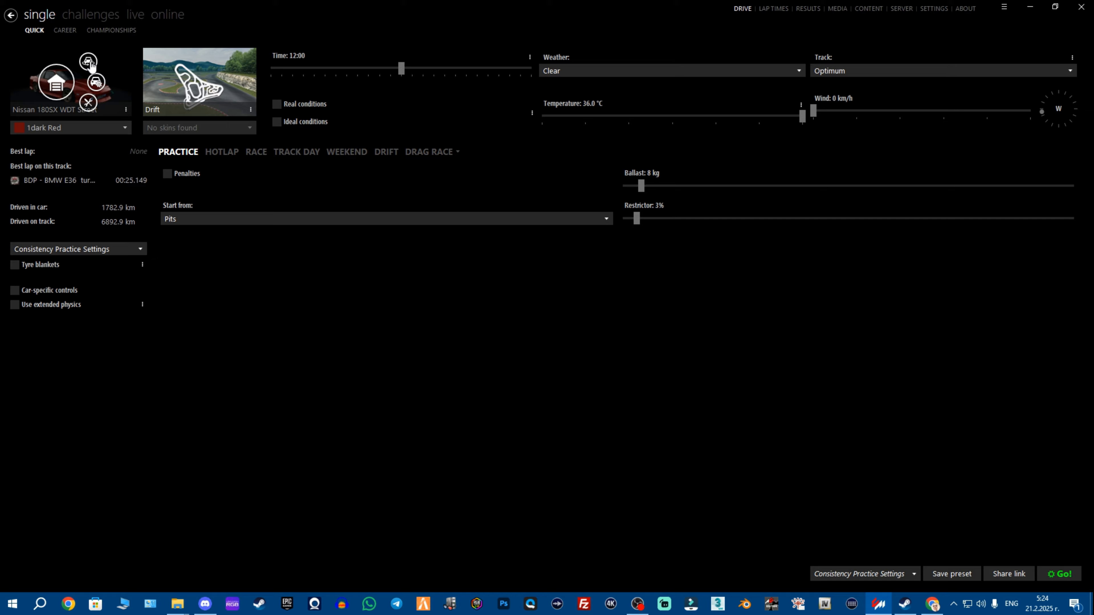
pyautogui.click(89, 64)
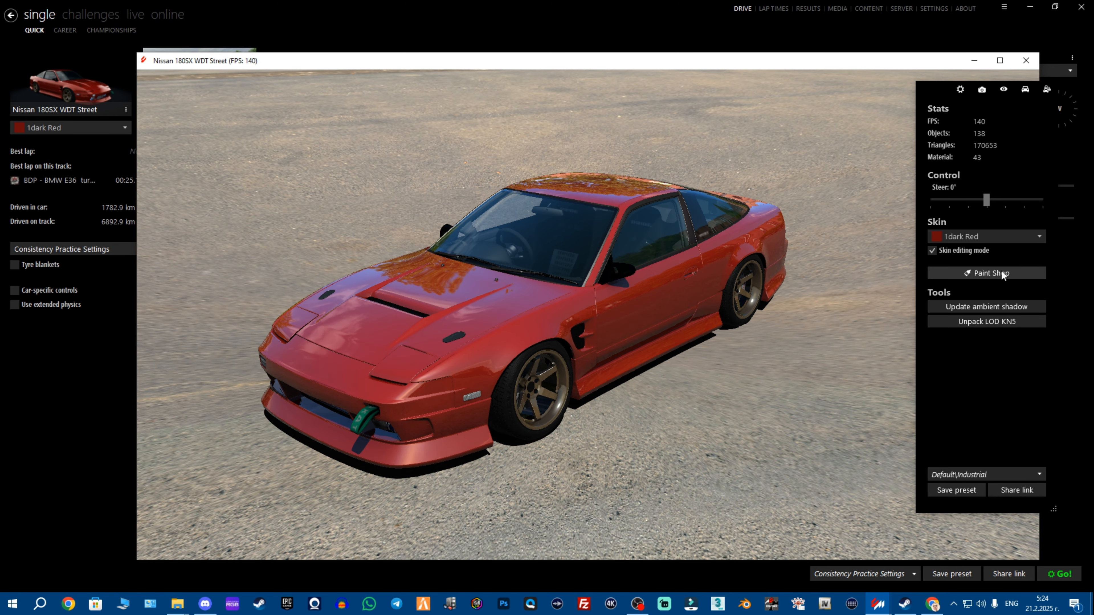
pyautogui.click(1000, 272)
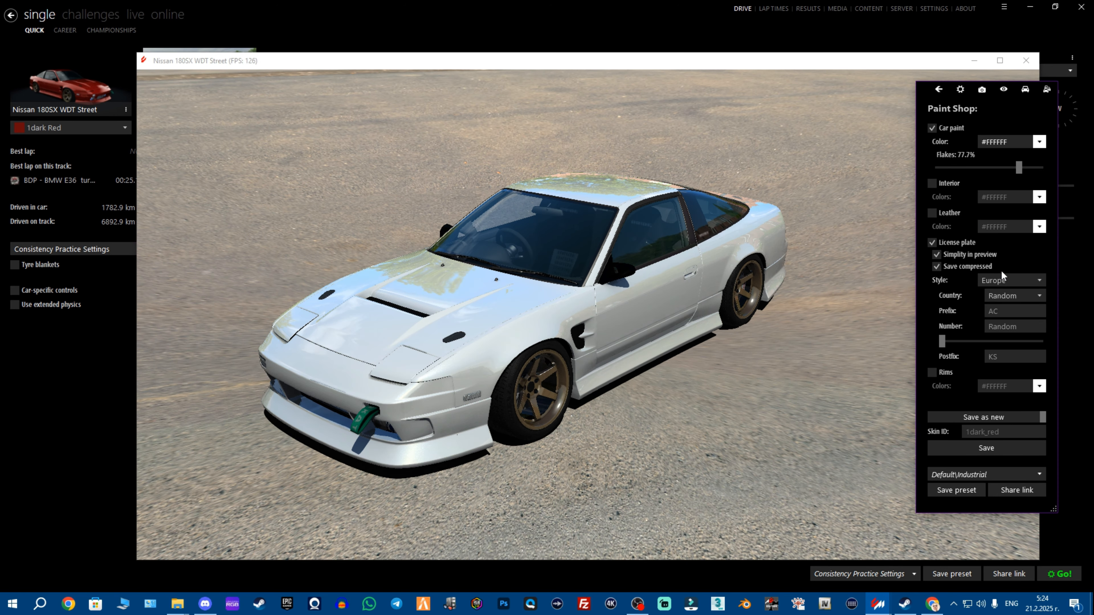
# - Save the white paint job as a new skin with the ID Test
pyautogui.click(1002, 432)
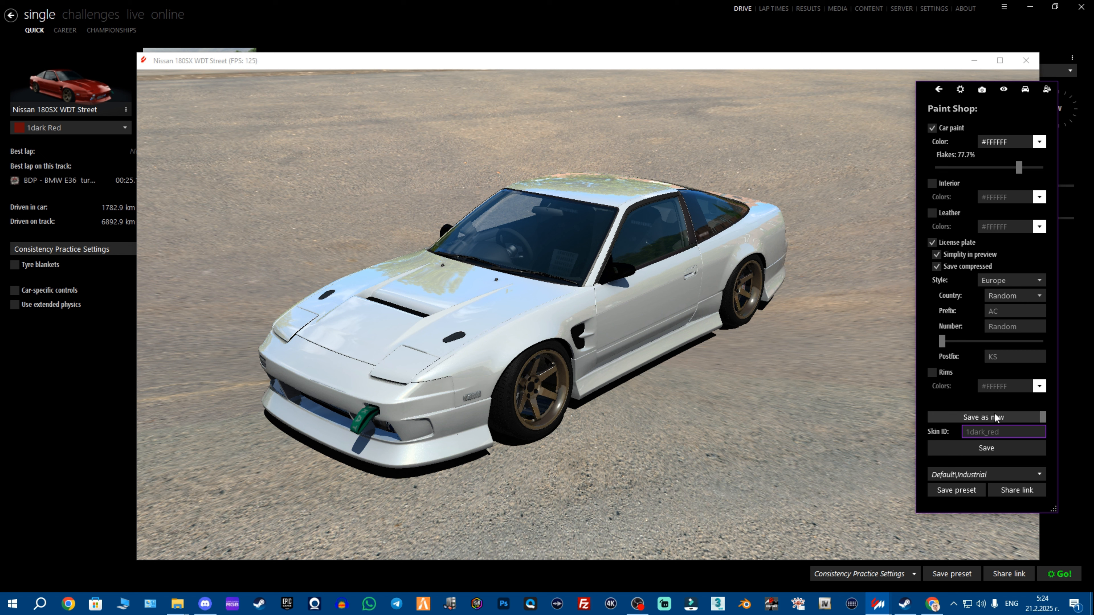
pyautogui.click(996, 427)
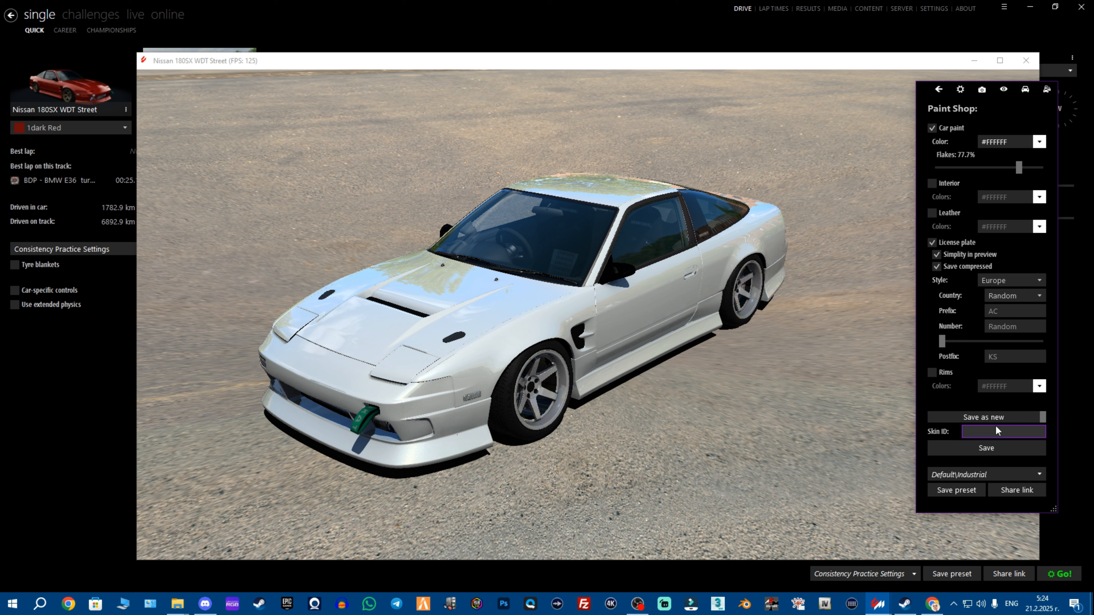
pyautogui.write('Test')
pyautogui.click(995, 450)
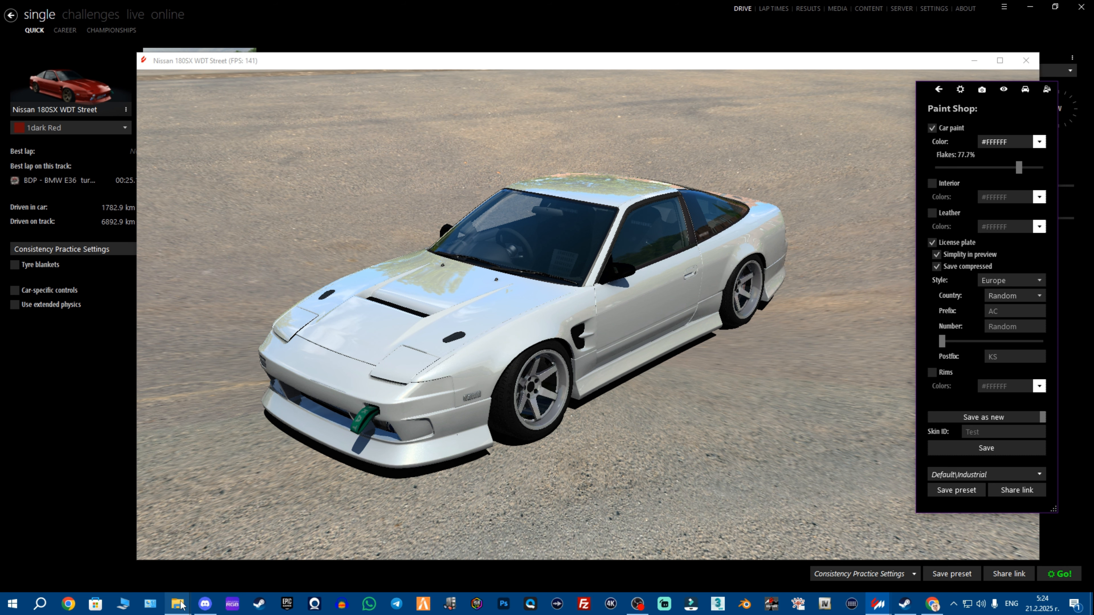
# - Close the showroom and open the content details page of the Nissan 180SX WDT Street
pyautogui.click(1025, 59)
pyautogui.moveTo(88, 103)
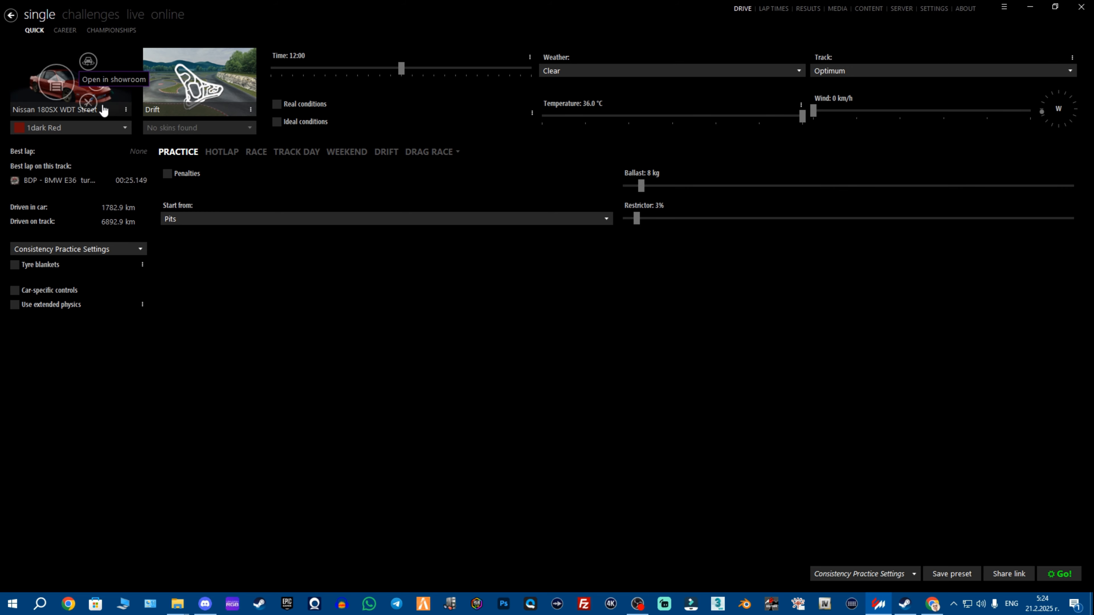
pyautogui.click(88, 104)
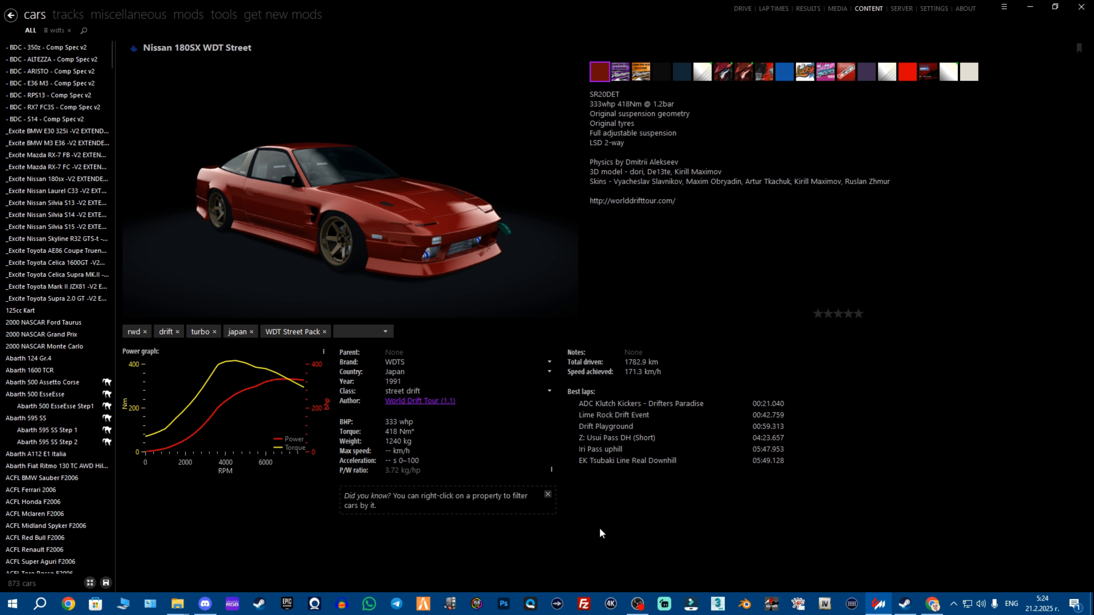
pyautogui.moveTo(525, 540)
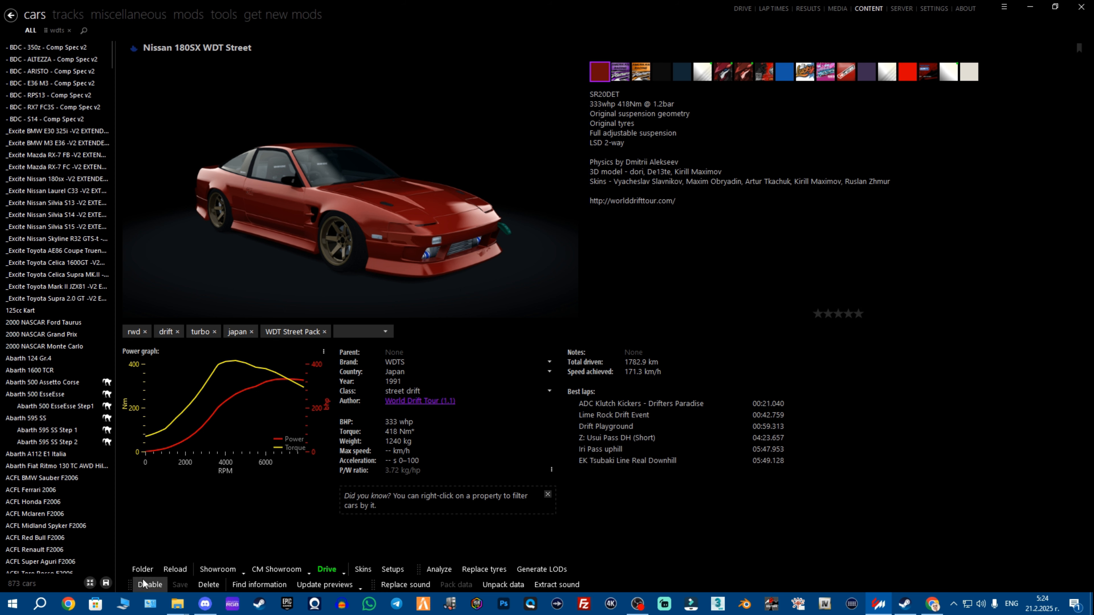
# - Select the white Test skin of the Nissan 180SX, open its folder to check the skin files, and minimise the folder window
pyautogui.click(949, 72)
pyautogui.rightClick(949, 74)
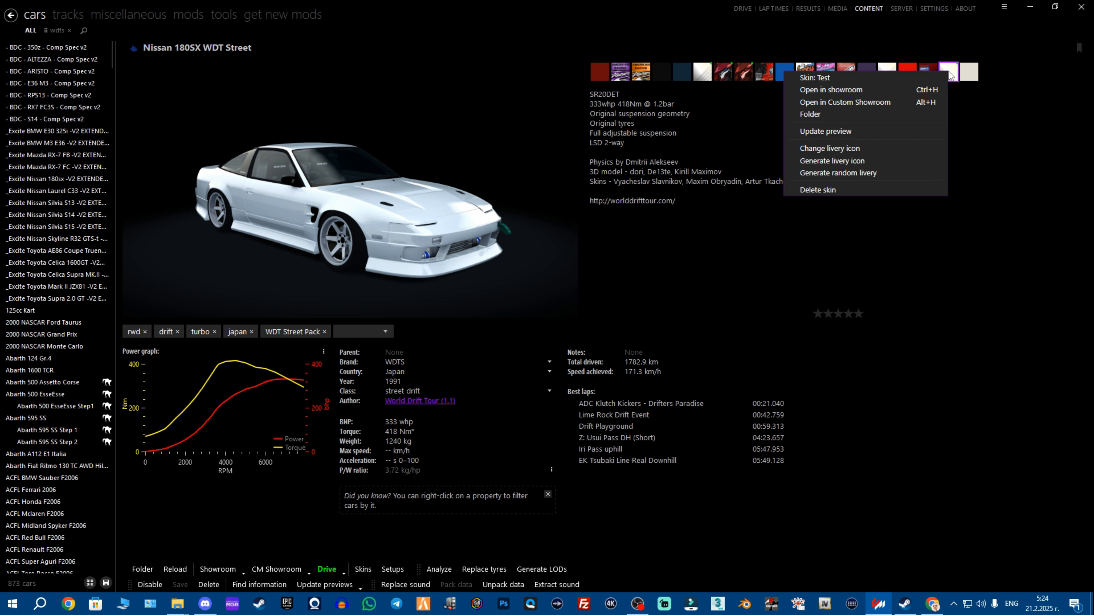
pyautogui.click(872, 114)
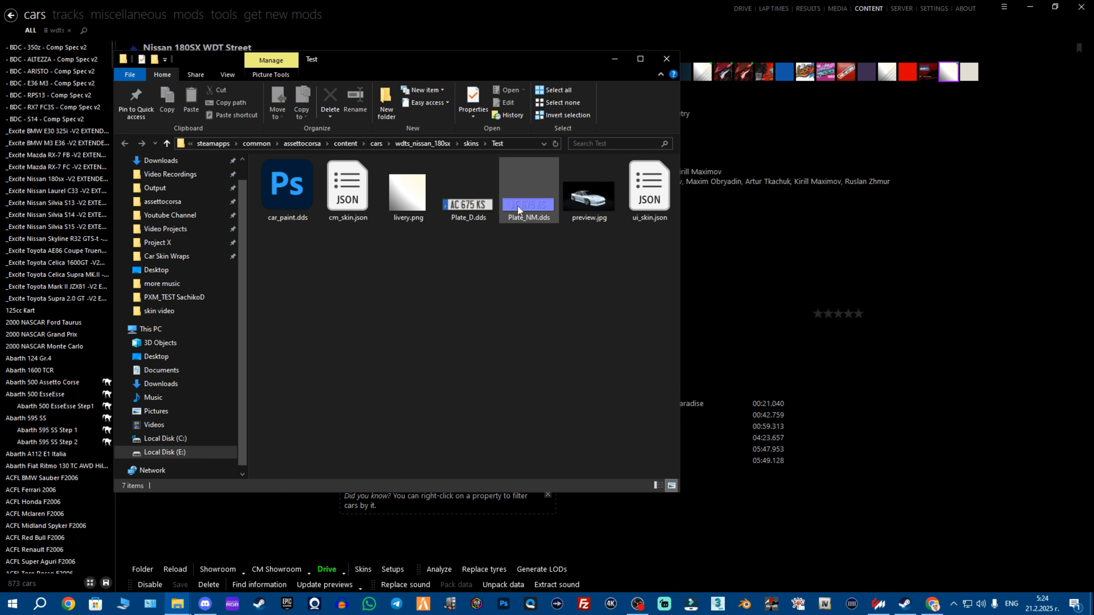
pyautogui.moveTo(442, 61); pyautogui.dragTo(779, 91)
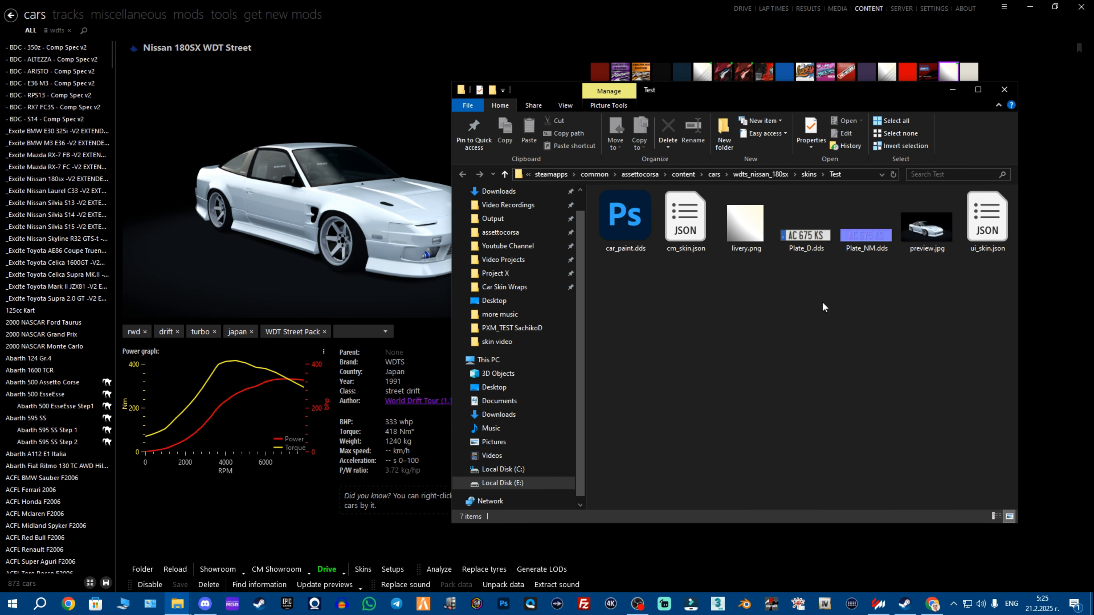
pyautogui.click(958, 89)
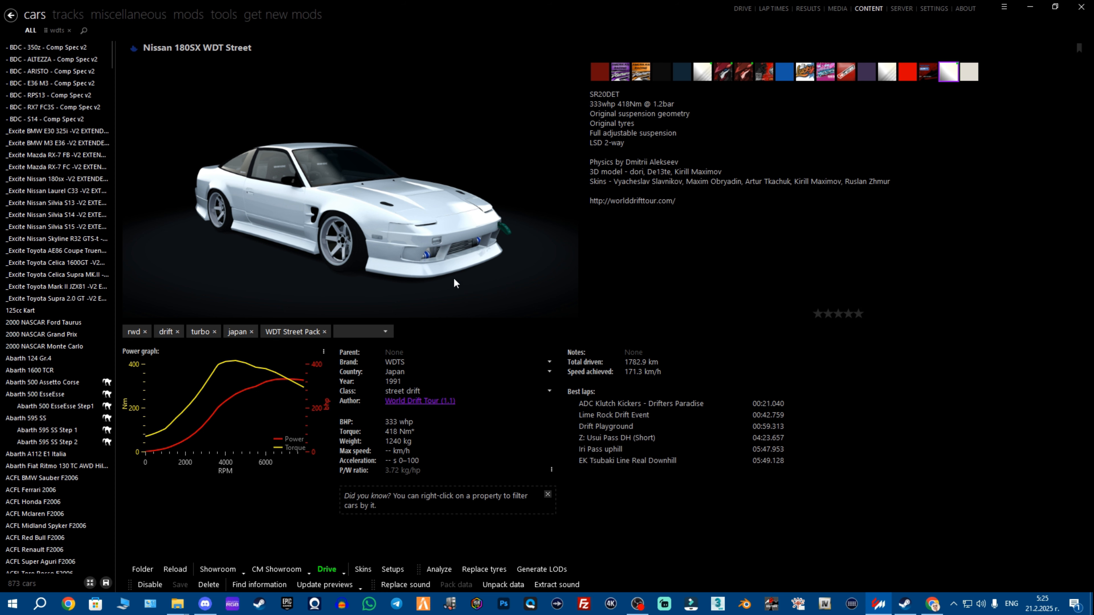
# - Open the Test-skinned Nissan 180SX in the showroom from the Drive page and bring up the car body's skin.dds texture details
pyautogui.click(742, 9)
pyautogui.moveTo(47, 56)
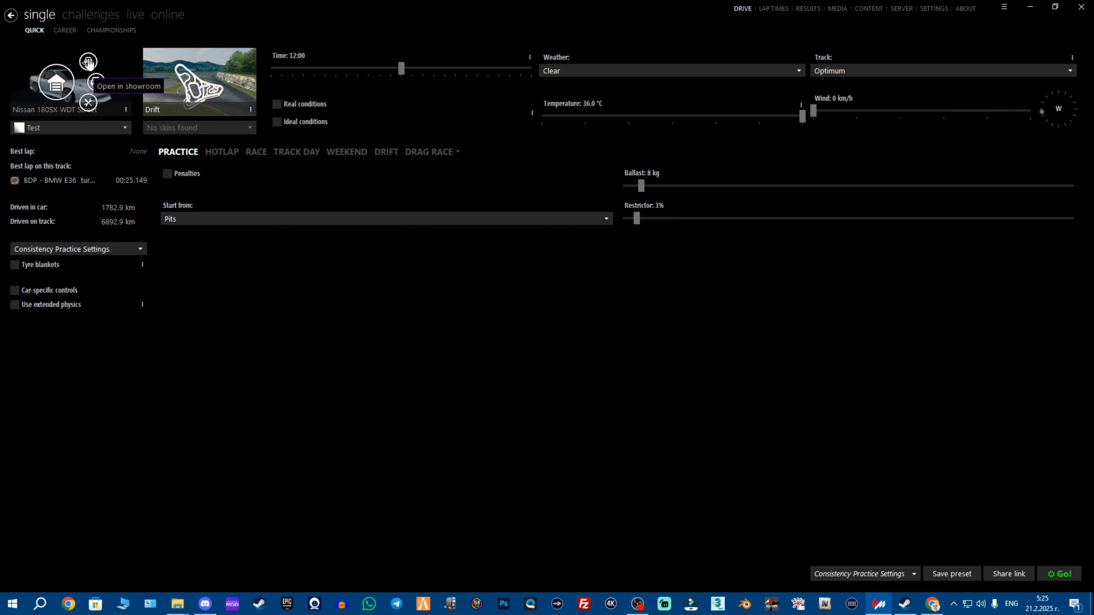
pyautogui.click(88, 63)
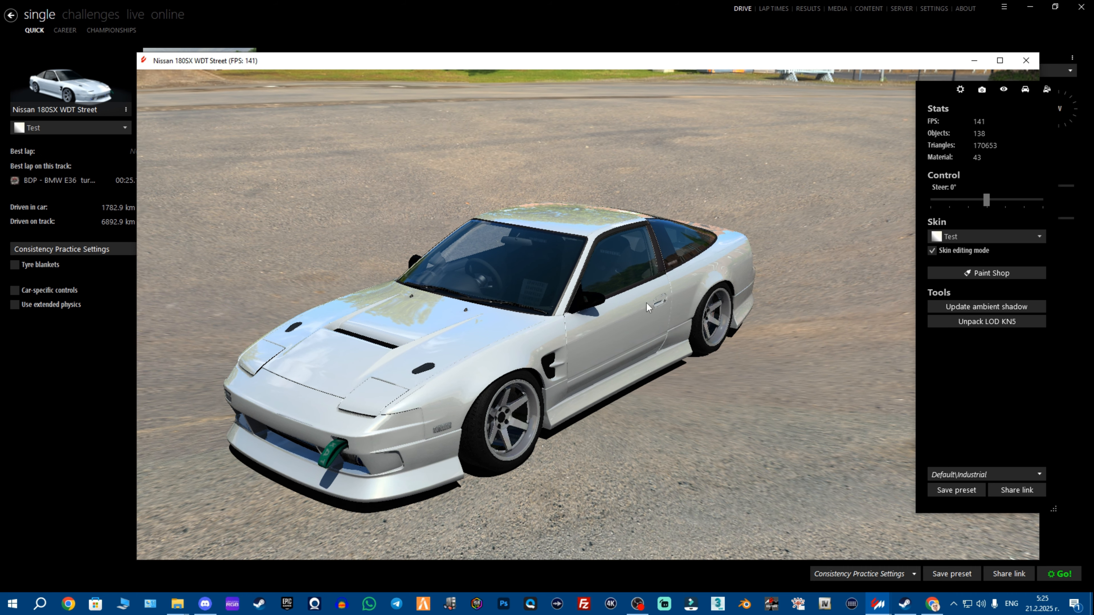
pyautogui.click(642, 324)
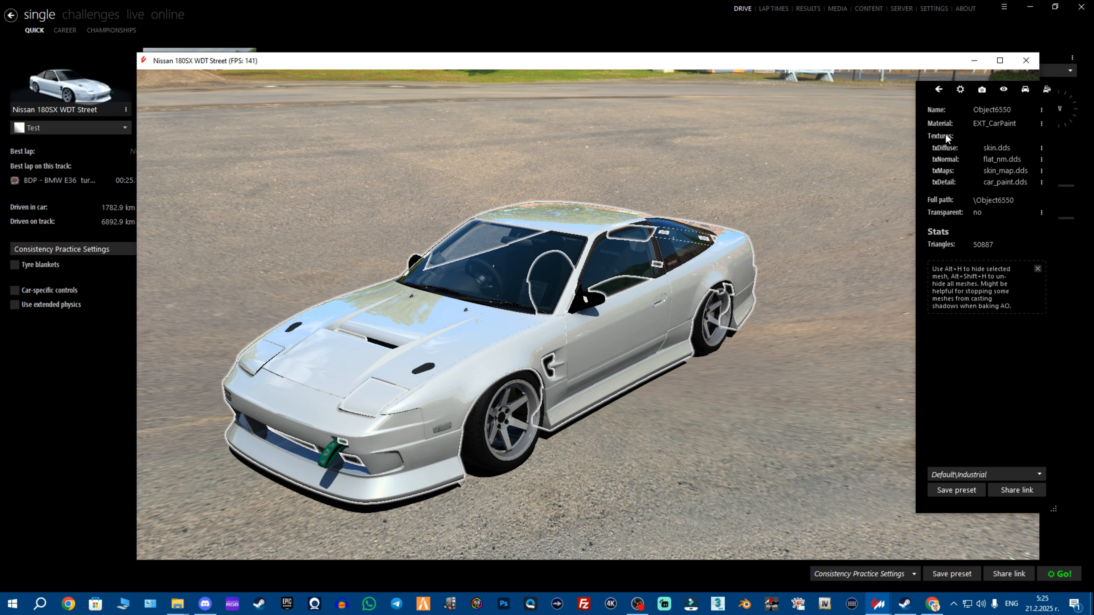
pyautogui.click(1042, 149)
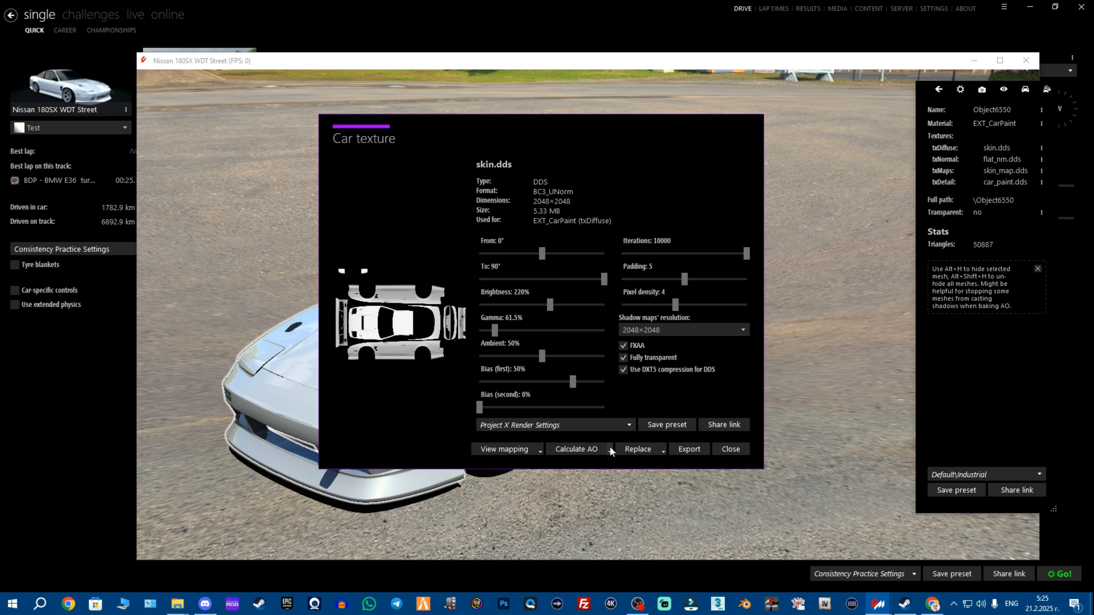
# - Hide and reshow the AO calculation settings for skin.dds, and switch DXT5 compression for DDS off and back on
pyautogui.click(610, 450)
pyautogui.click(626, 515)
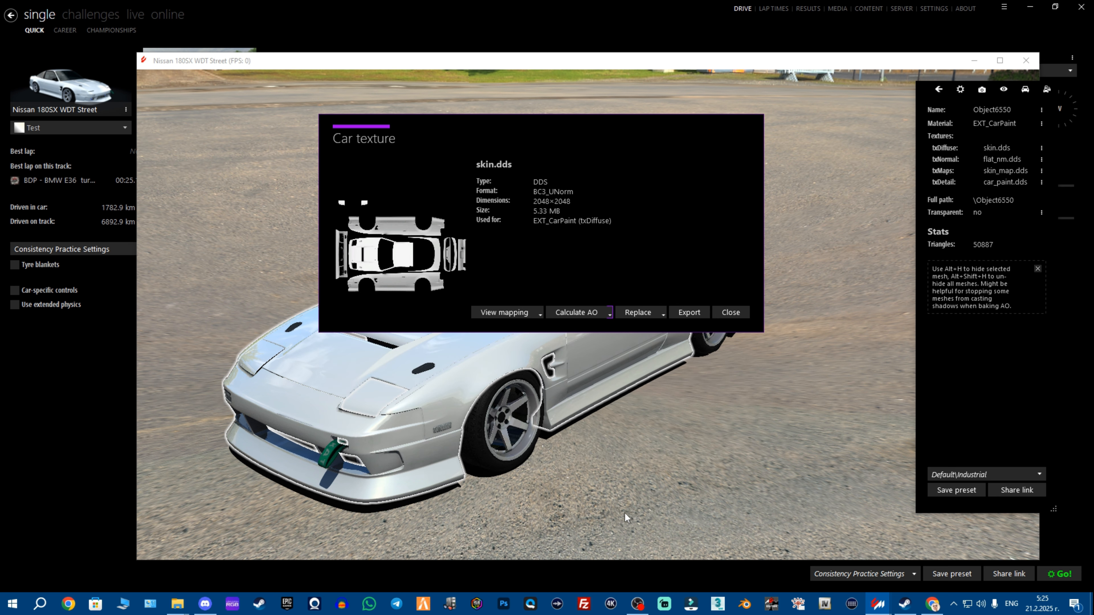
pyautogui.click(611, 316)
pyautogui.click(634, 377)
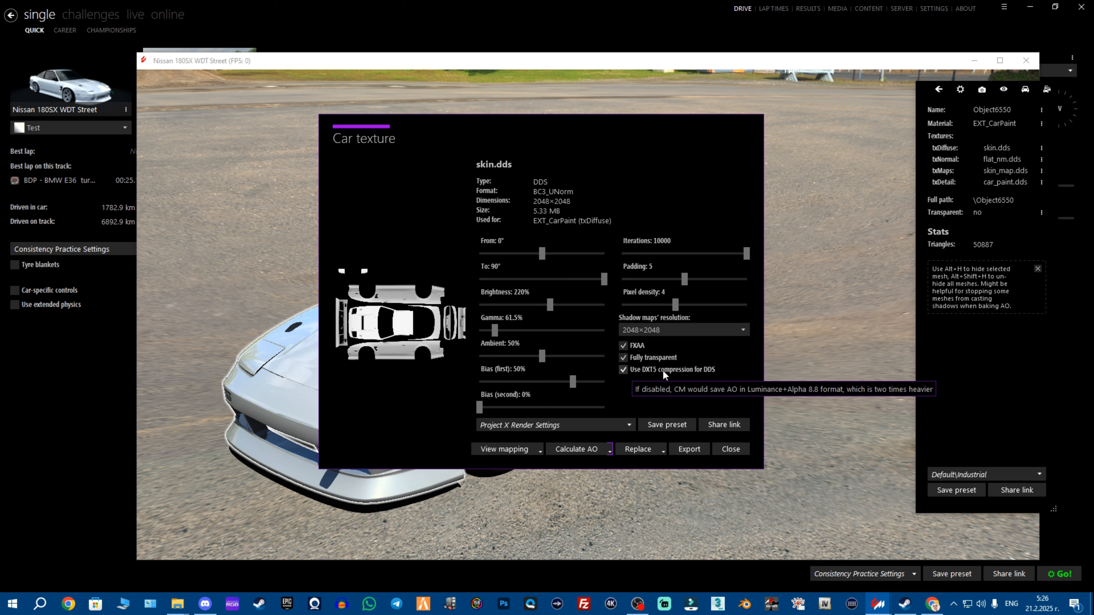
pyautogui.click(624, 369)
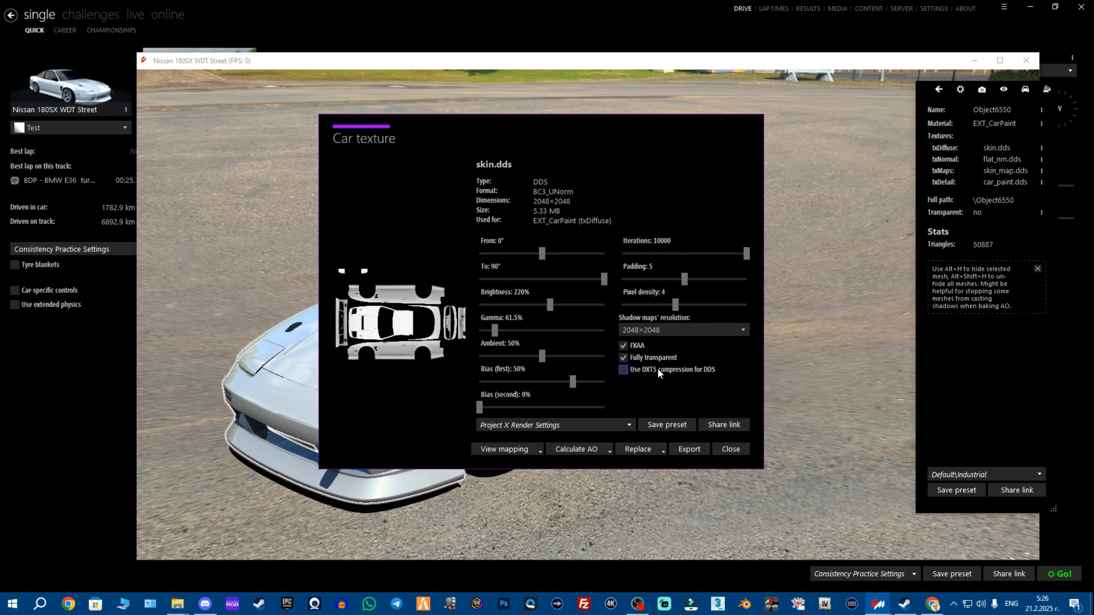
pyautogui.click(623, 370)
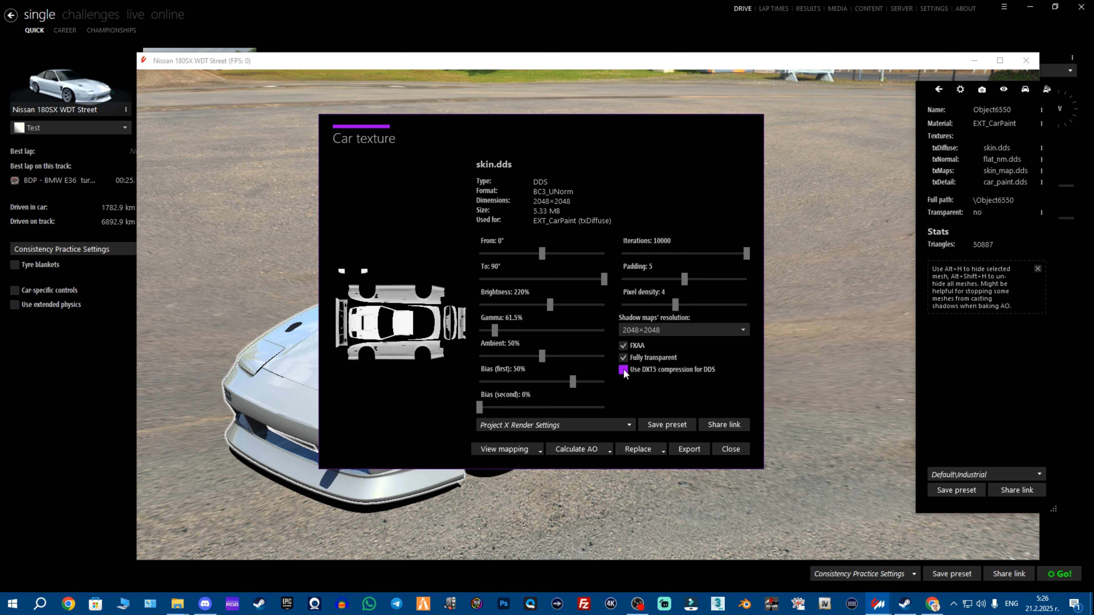